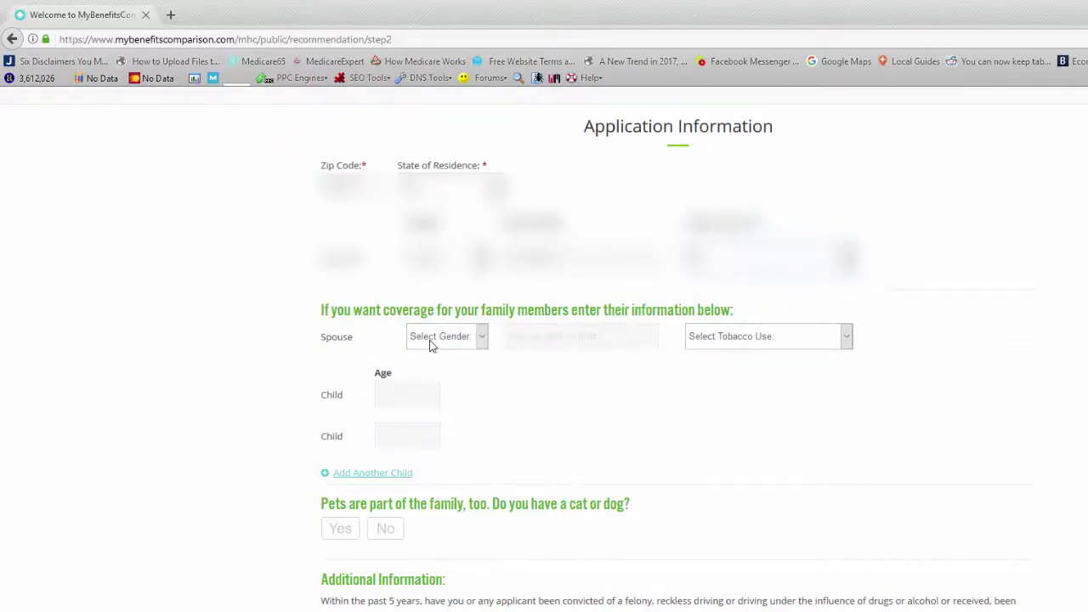
# Step: Mark No for having pets and No for medical treatment in the past five years
pyautogui.scroll(-2, 430, 345)
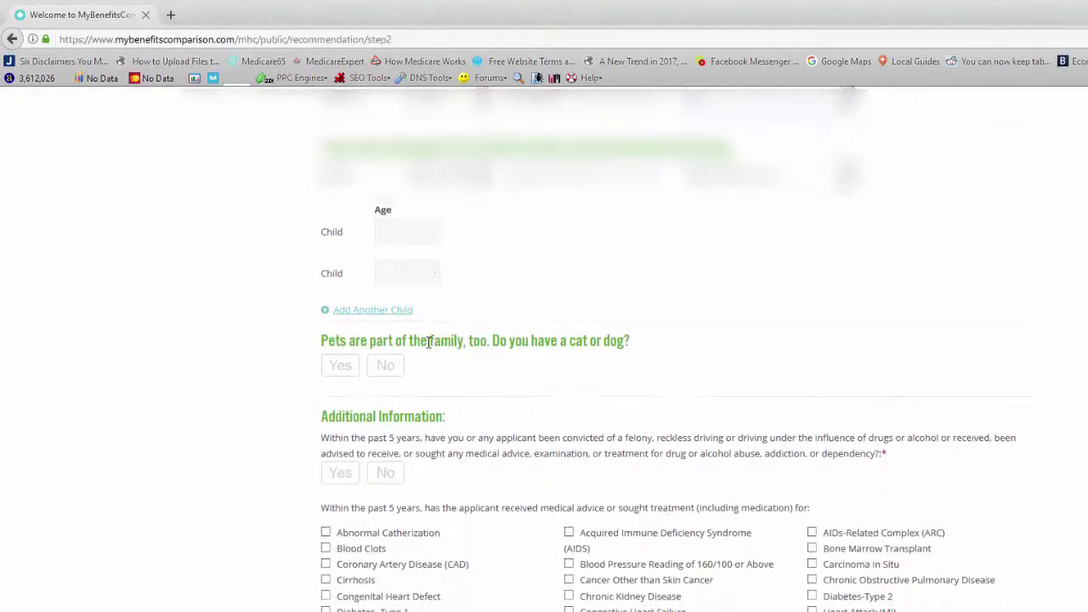
pyautogui.click(387, 366)
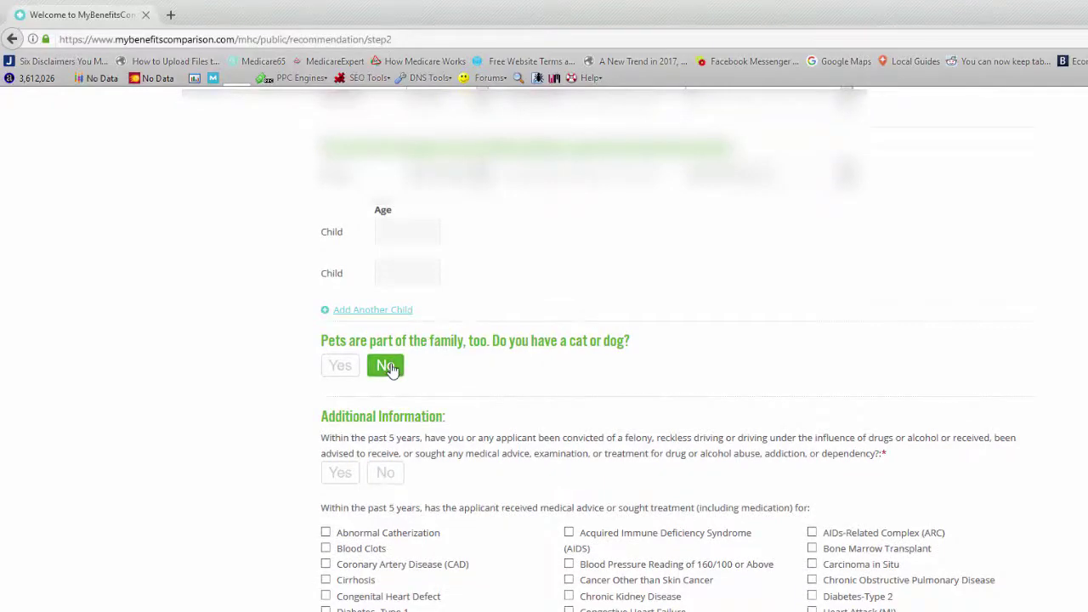
pyautogui.scroll(-2, 391, 368)
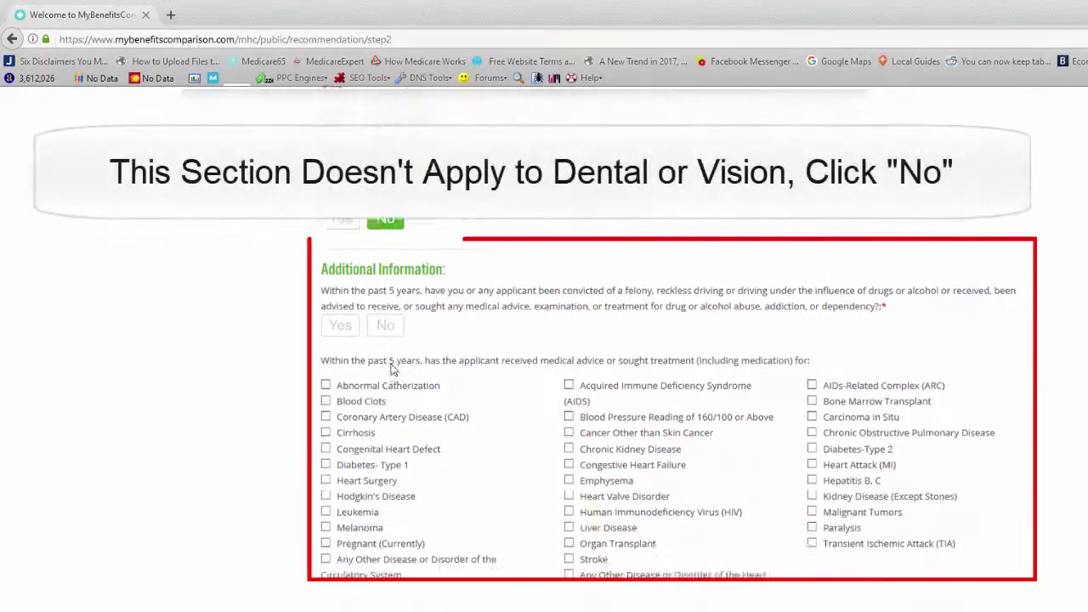
pyautogui.click(386, 311)
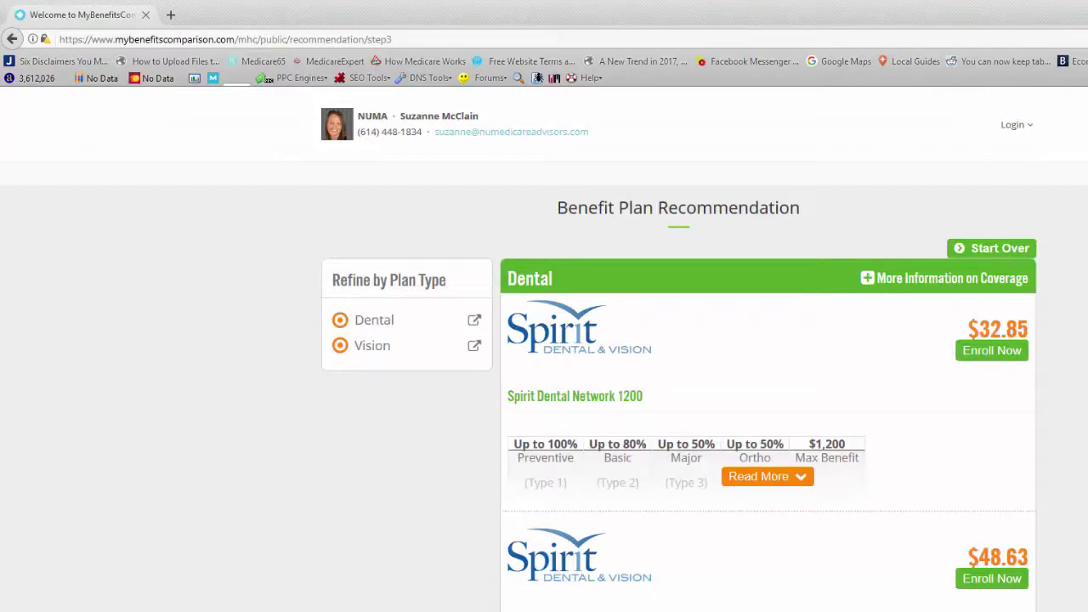
# Step: Scroll down to the Vision section showing VSP Choice Plan B at $12.22
pyautogui.scroll(-5, 544, 340)
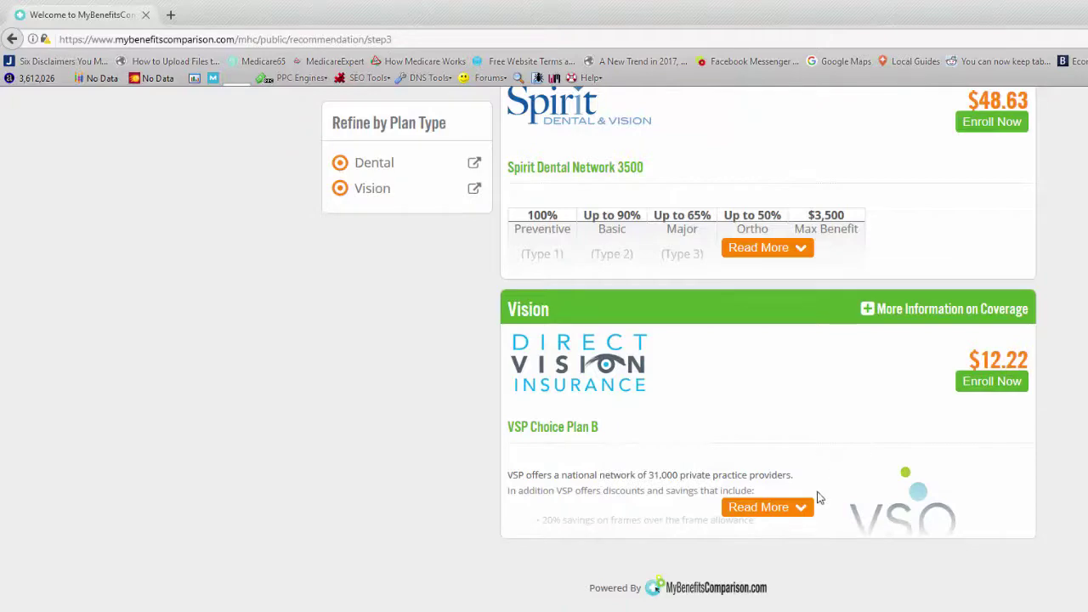
# Step: Expand VSP Choice Plan B and review its coverage, including the $15 exam co-pay and $150 frame allowance
pyautogui.click(779, 507)
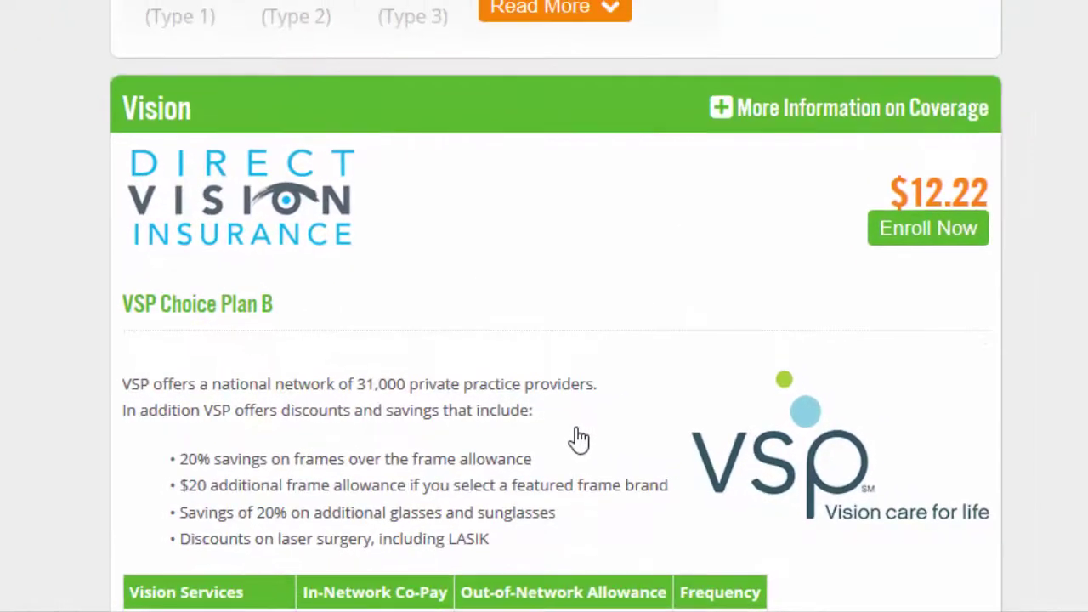
pyautogui.scroll(-2, 578, 434)
pyautogui.scroll(-2, 576, 428)
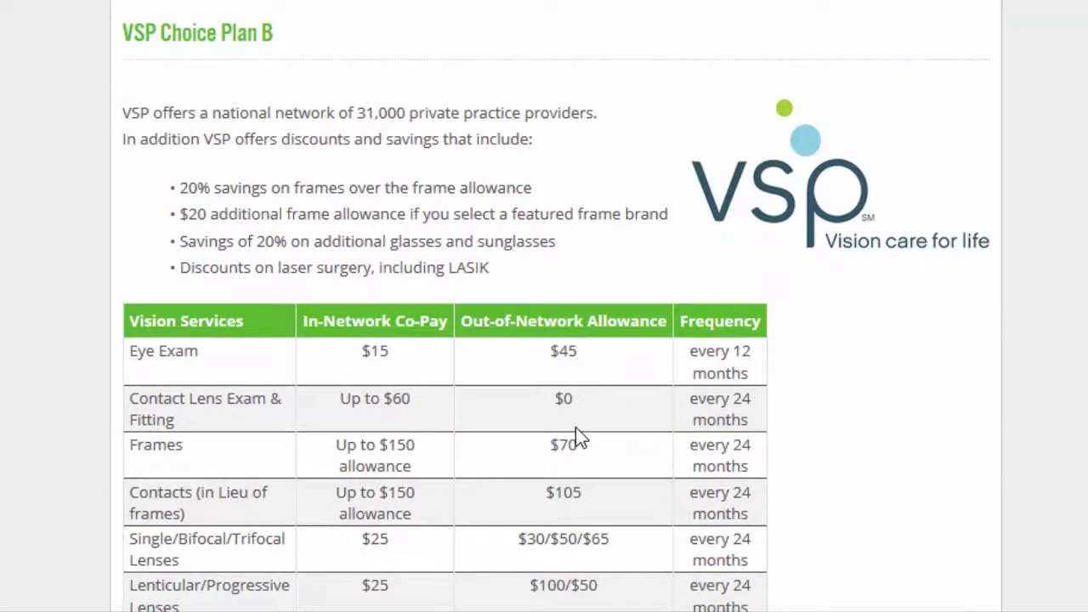
pyautogui.scroll(-3, 576, 427)
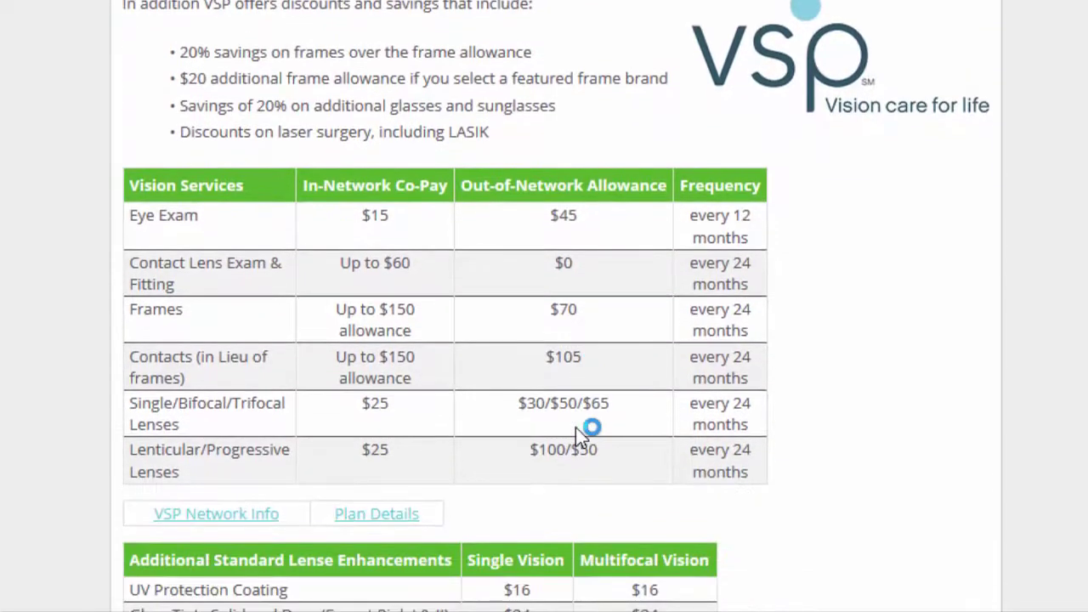
pyautogui.scroll(-3, 576, 427)
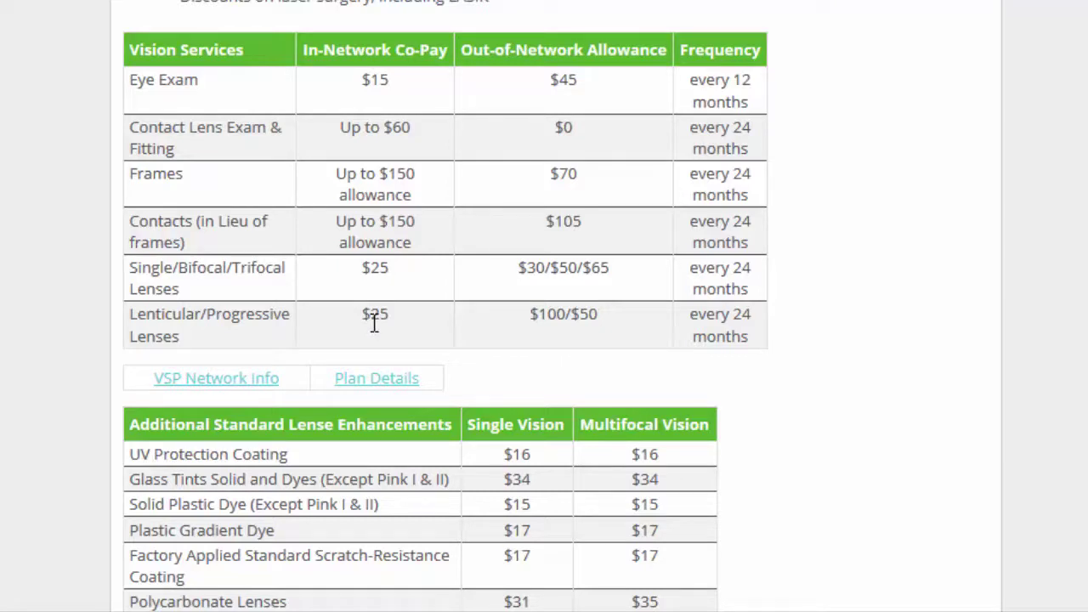
pyautogui.scroll(-2, 374, 321)
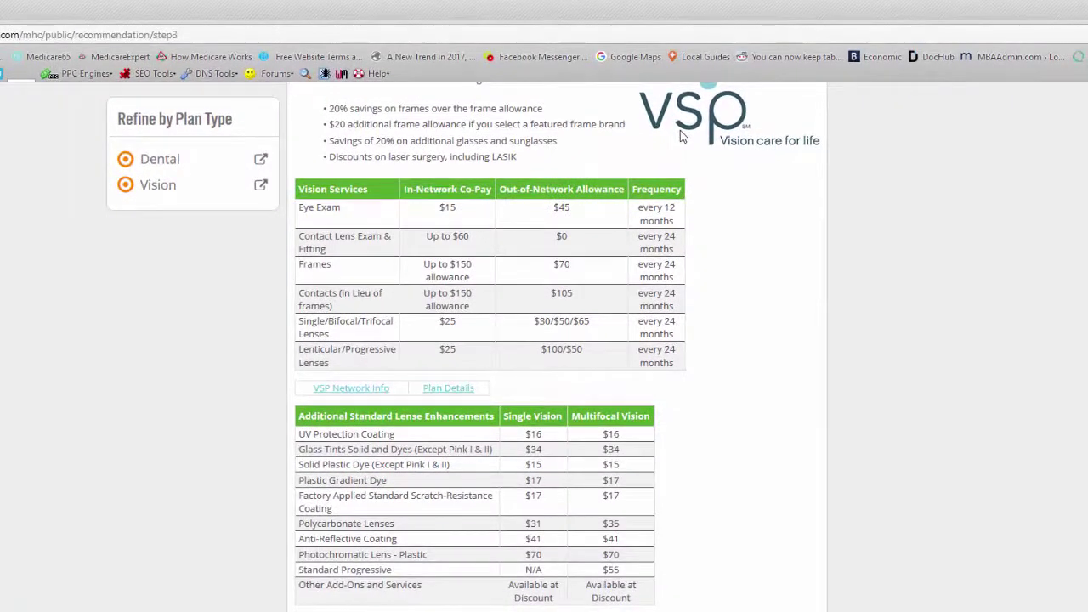
pyautogui.scroll(-1, 681, 130)
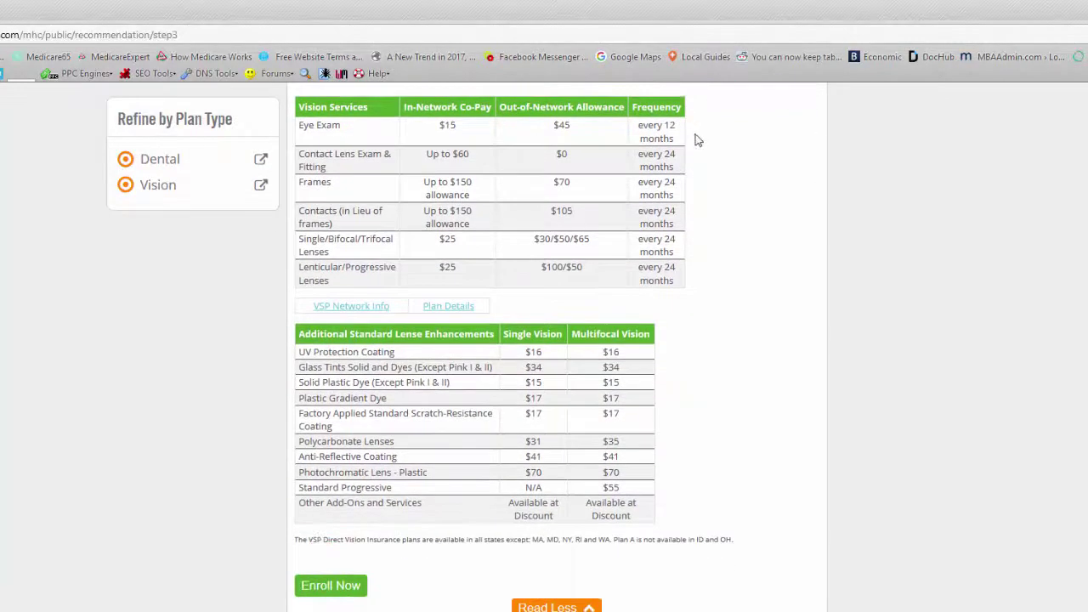
# Step: Start enrolling in VSP Choice Plan B, log in to the existing account, and return to the plan details
pyautogui.click(340, 590)
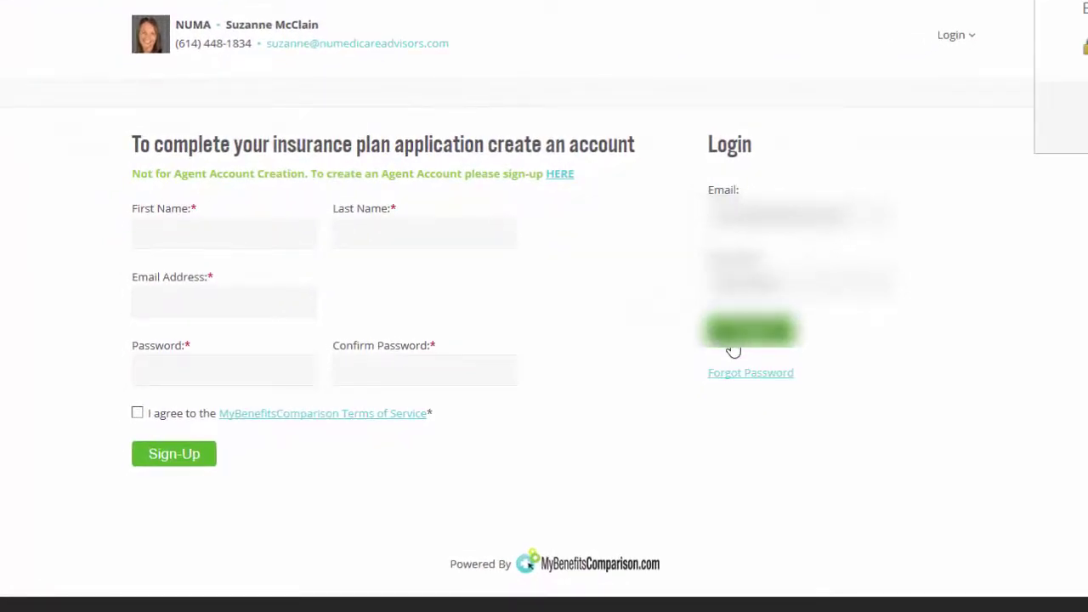
pyautogui.click(740, 336)
pyautogui.scroll(-6, 845, 127)
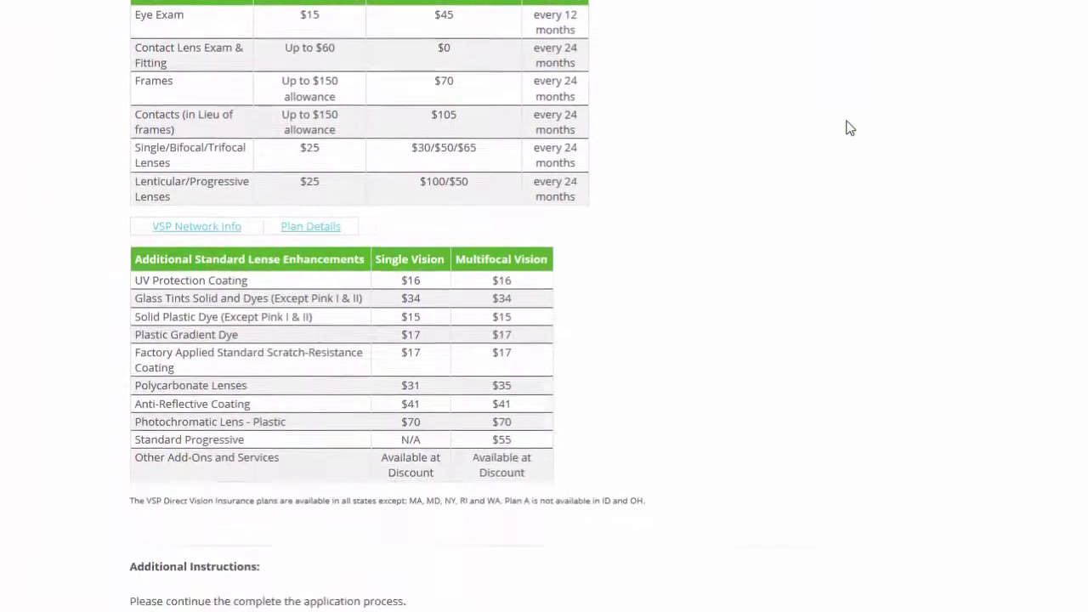
pyautogui.scroll(-2, 848, 127)
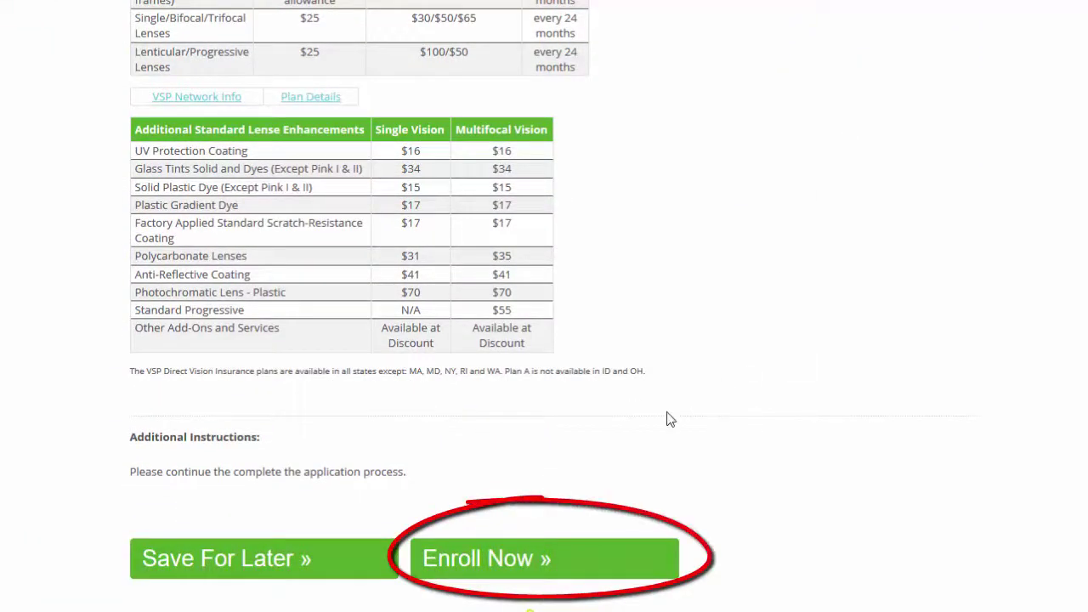
# Step: Begin the VSP Choice Plan B application and keep plan coverage as Applicant
pyautogui.click(543, 562)
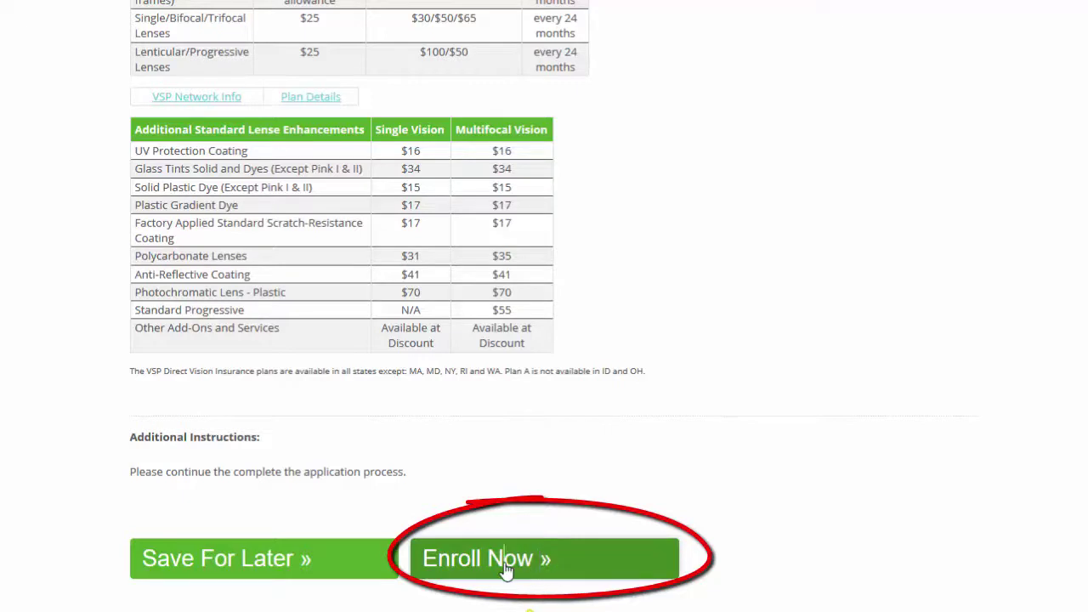
pyautogui.click(557, 575)
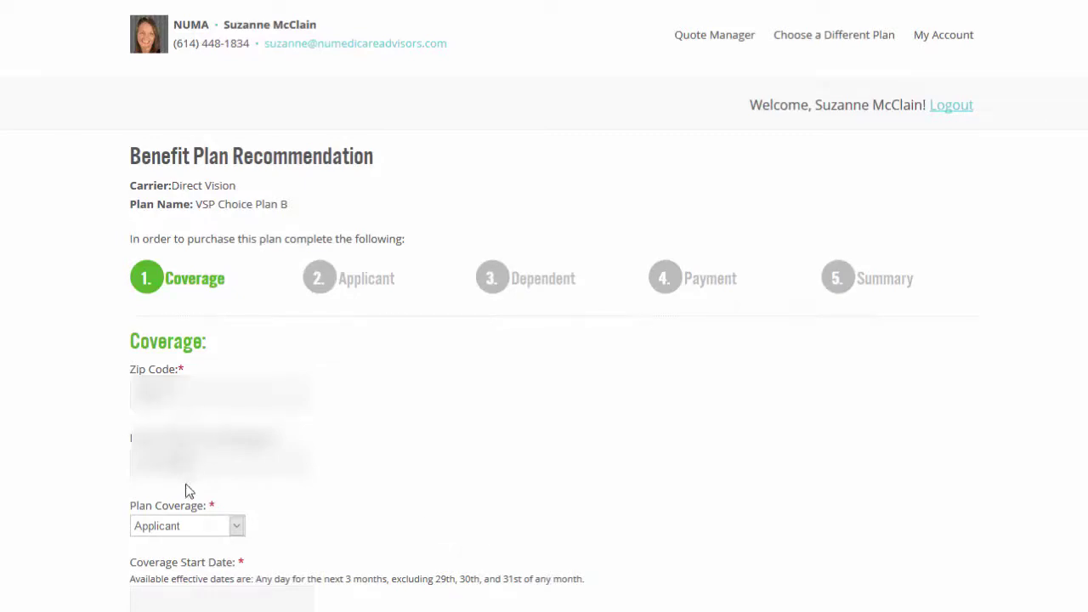
pyautogui.click(239, 528)
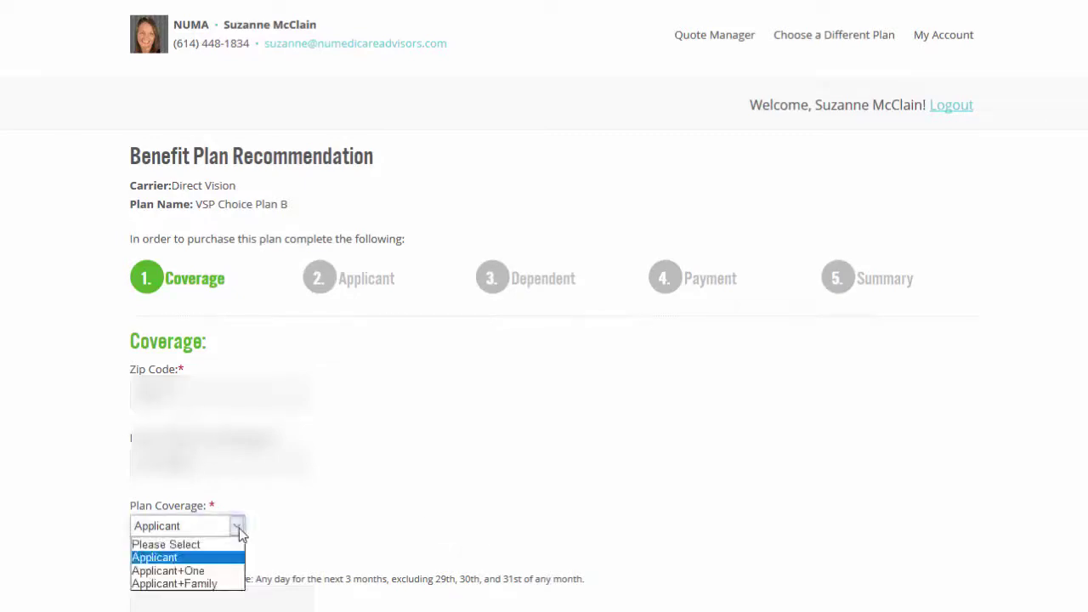
pyautogui.click(239, 558)
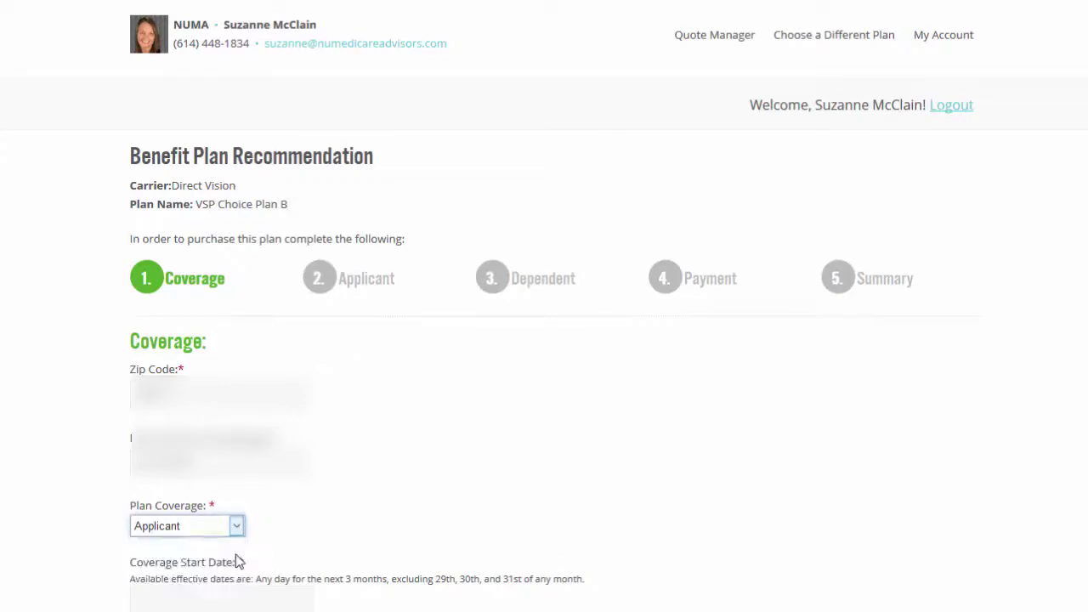
pyautogui.click(275, 559)
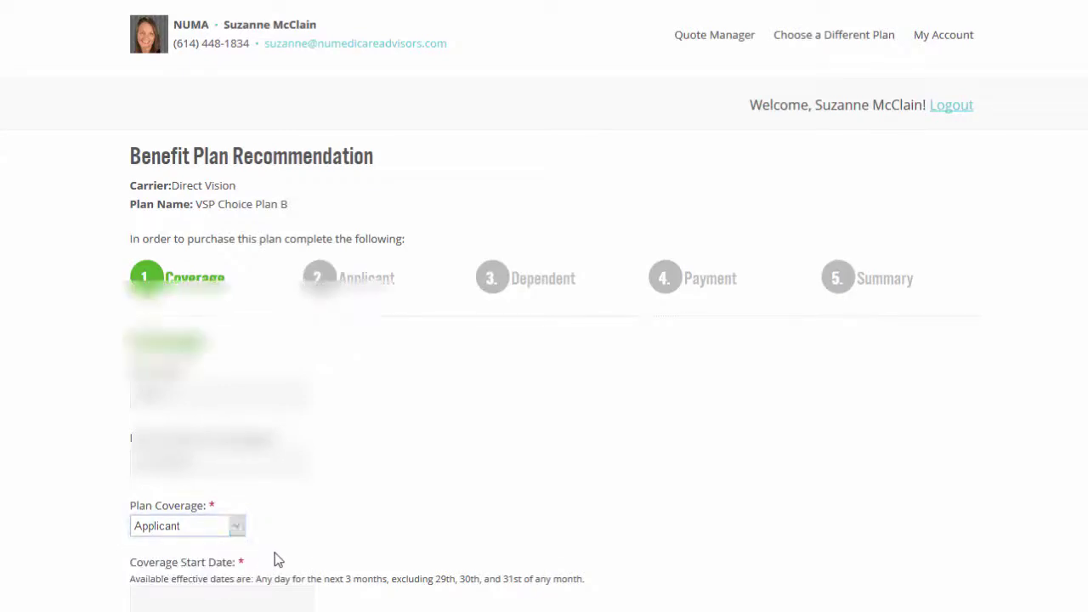
# Step: Set the coverage start date to September 1, 2017
pyautogui.scroll(-2, 275, 560)
pyautogui.click(173, 510)
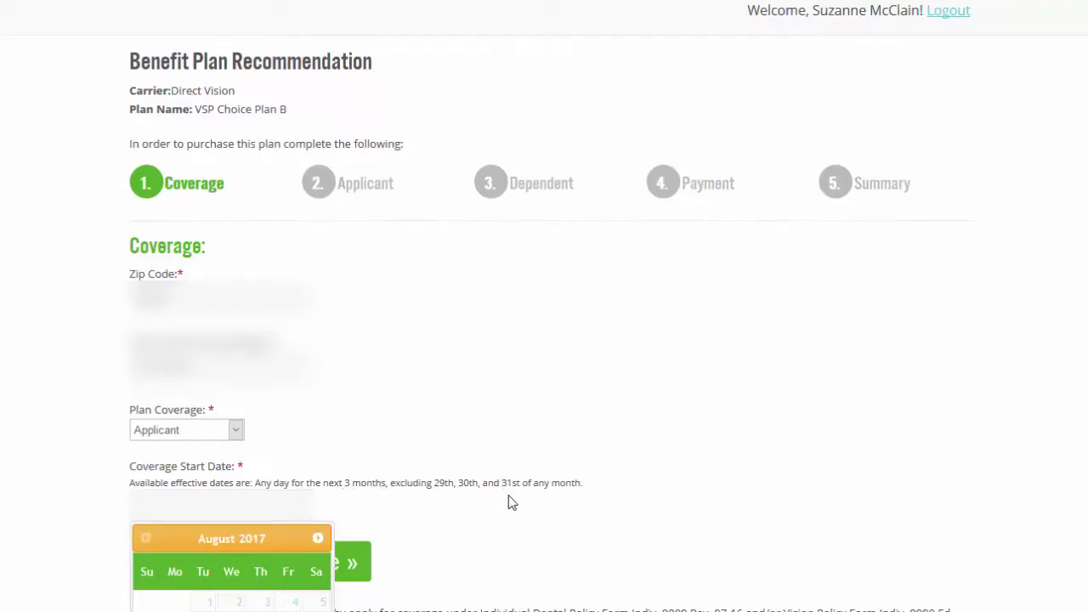
pyautogui.click(319, 538)
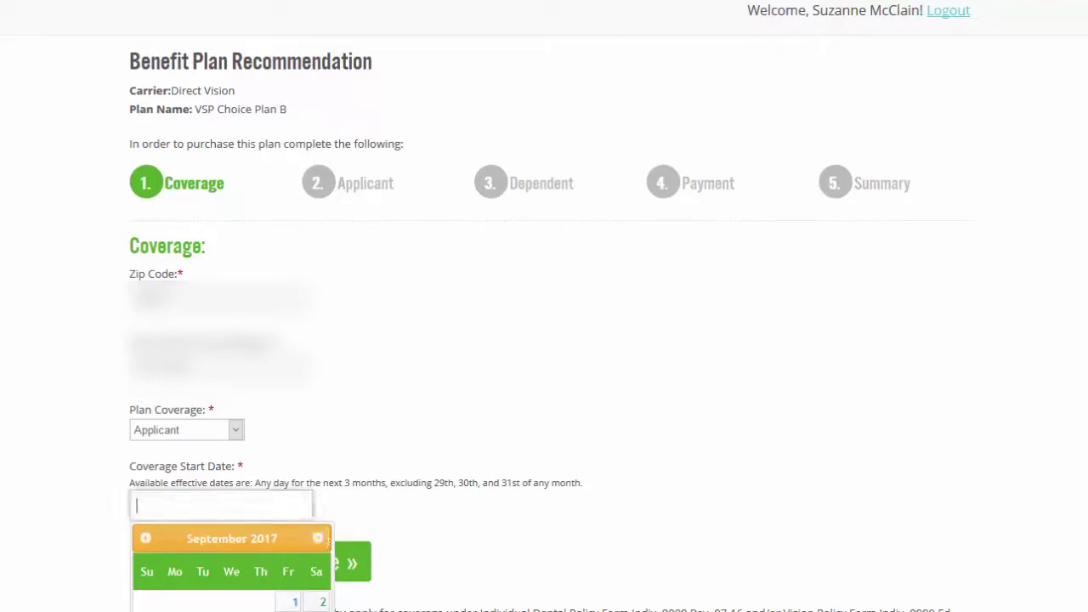
pyautogui.click(289, 603)
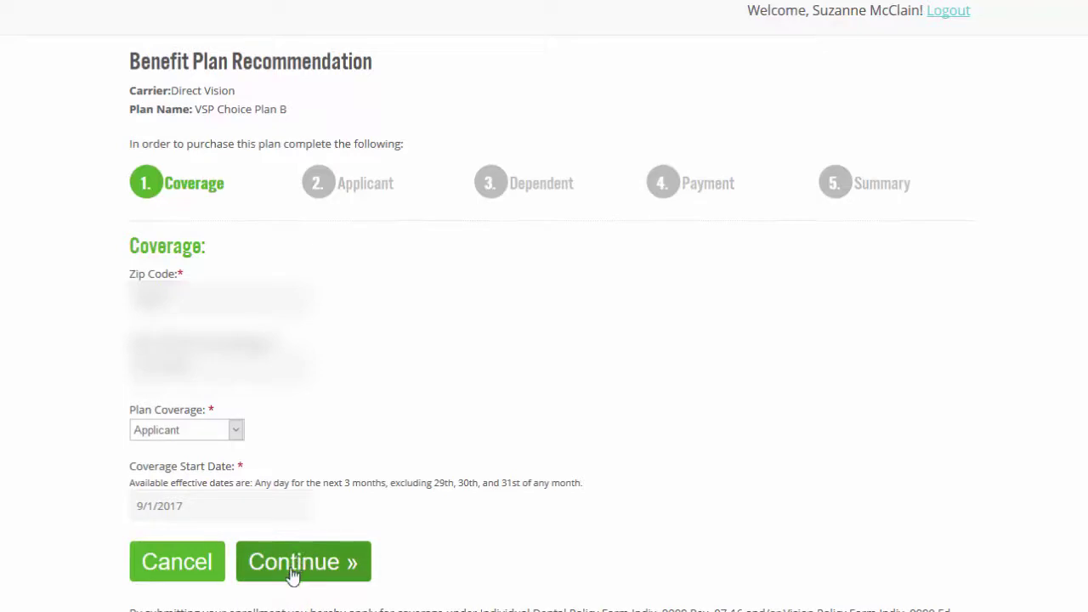
# Step: Revise the Applicant form, clearing the last name and birth date and entering new field values
pyautogui.click(291, 577)
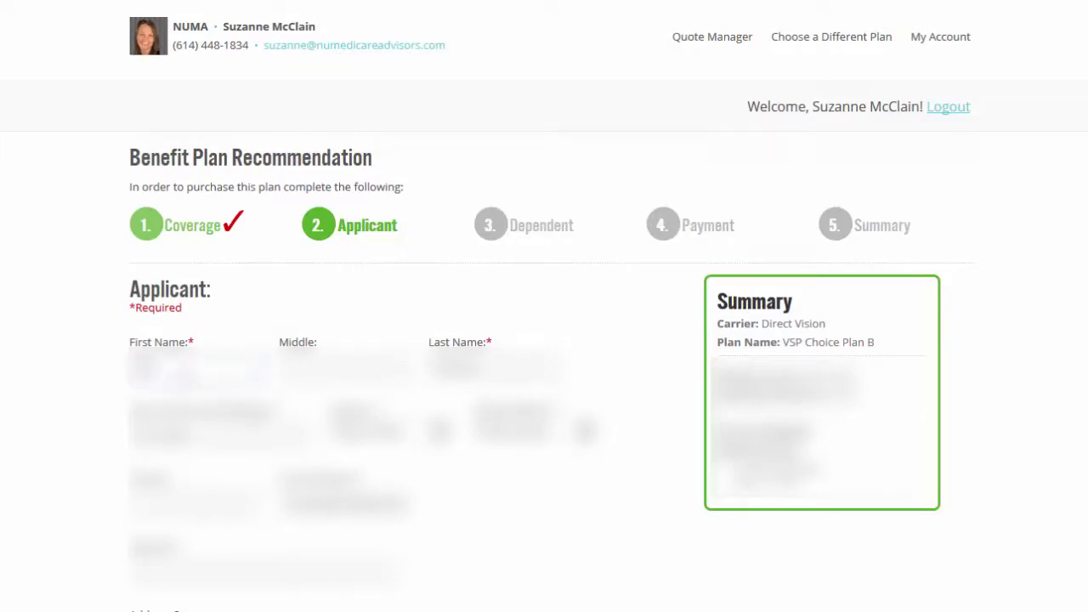
pyautogui.doubleClick(455, 366)
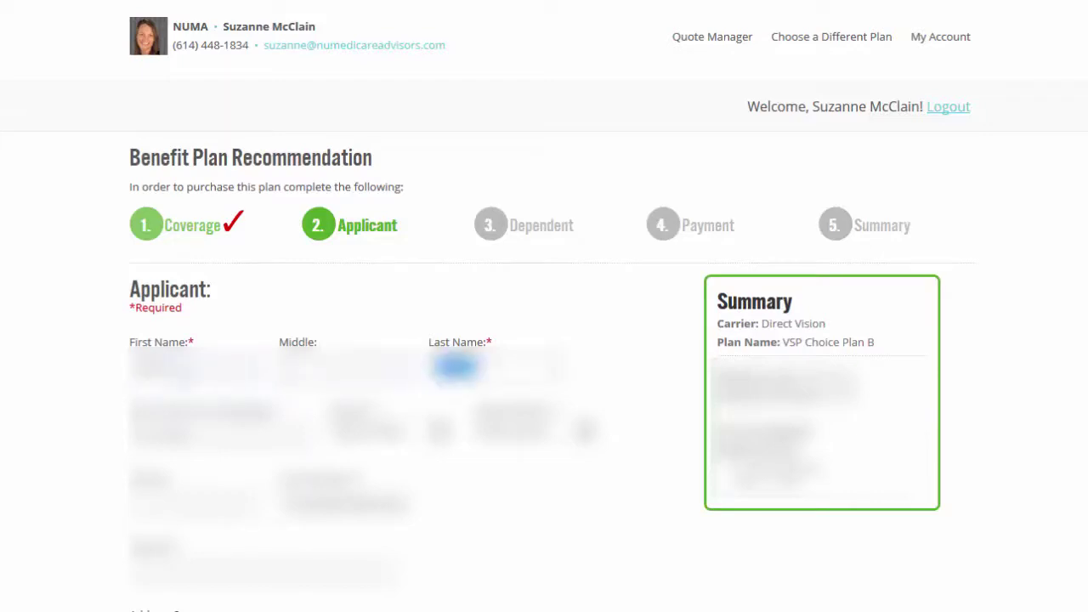
pyautogui.press('BackSpace')
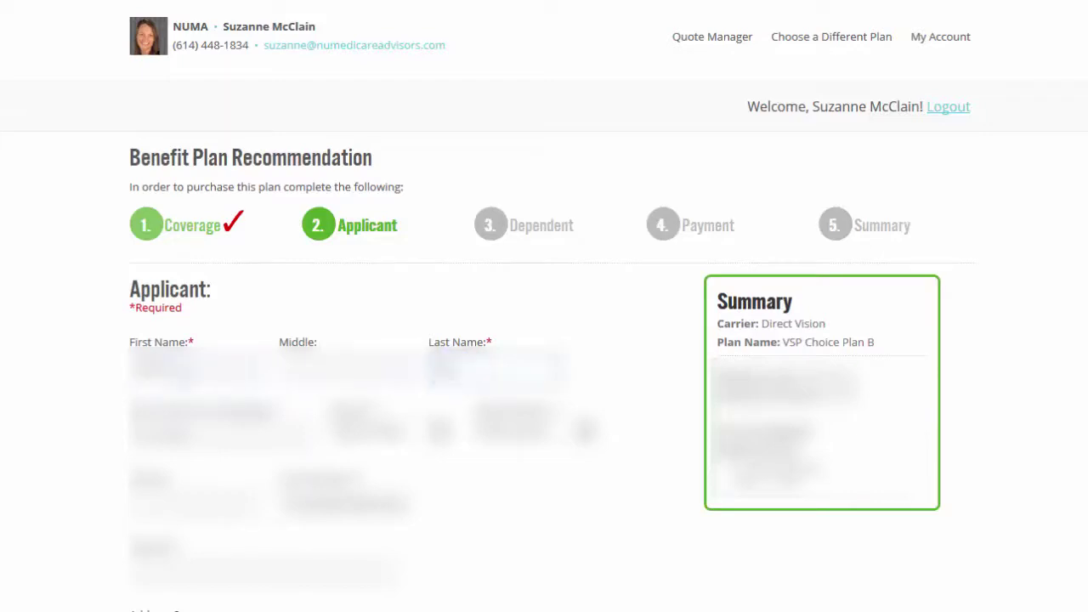
pyautogui.press('Tab')
pyautogui.press('Tab')
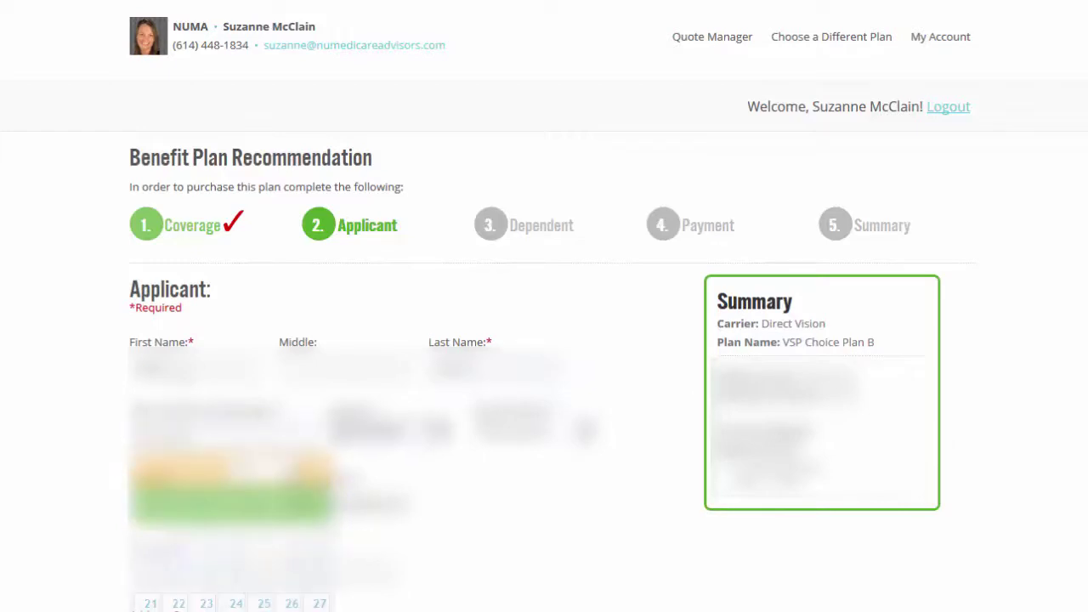
pyautogui.press('Tab')
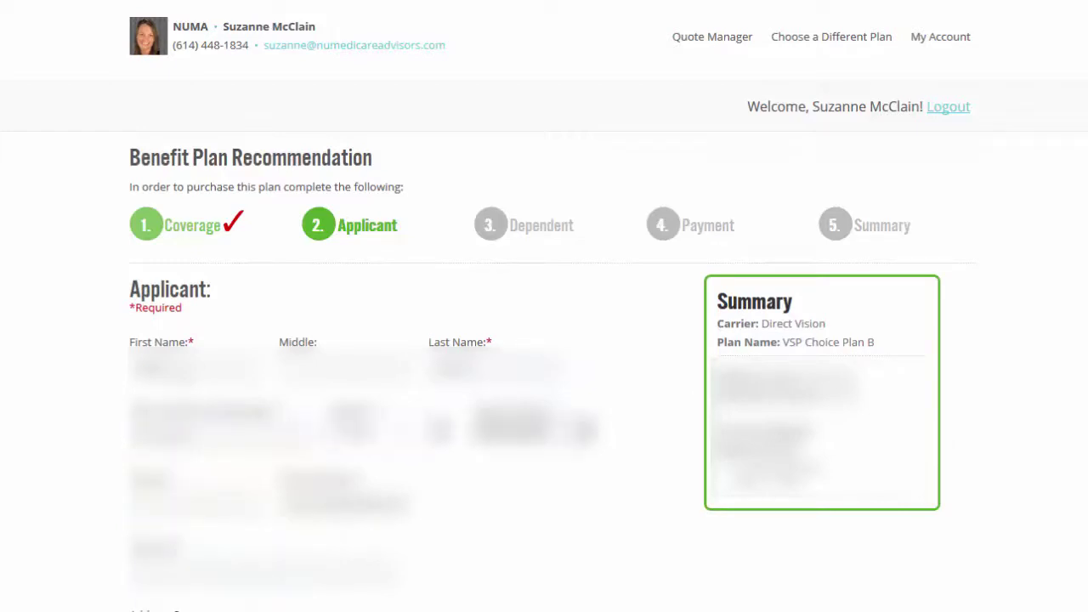
pyautogui.press('BackSpace')
pyautogui.press('BackSpace')
pyautogui.press('BackSpace')
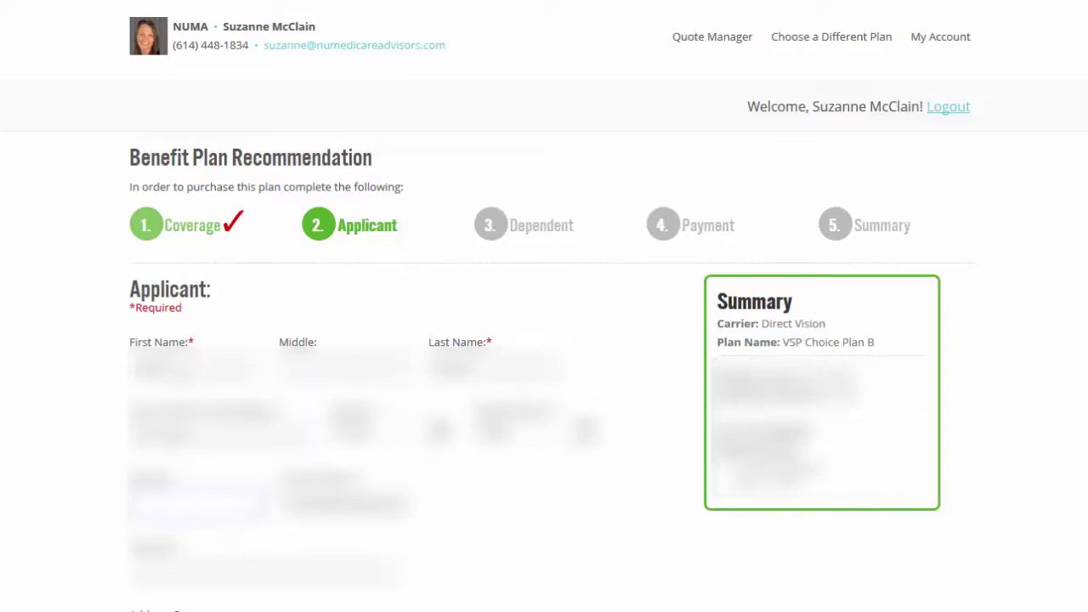
pyautogui.press('Tab')
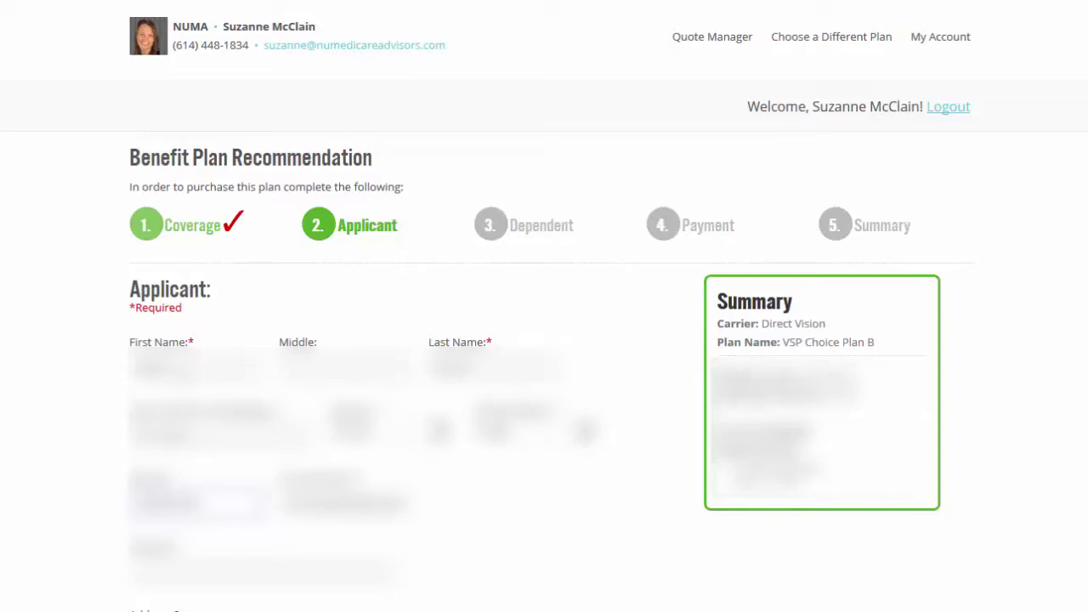
pyautogui.press('Tab')
pyautogui.write('abc')
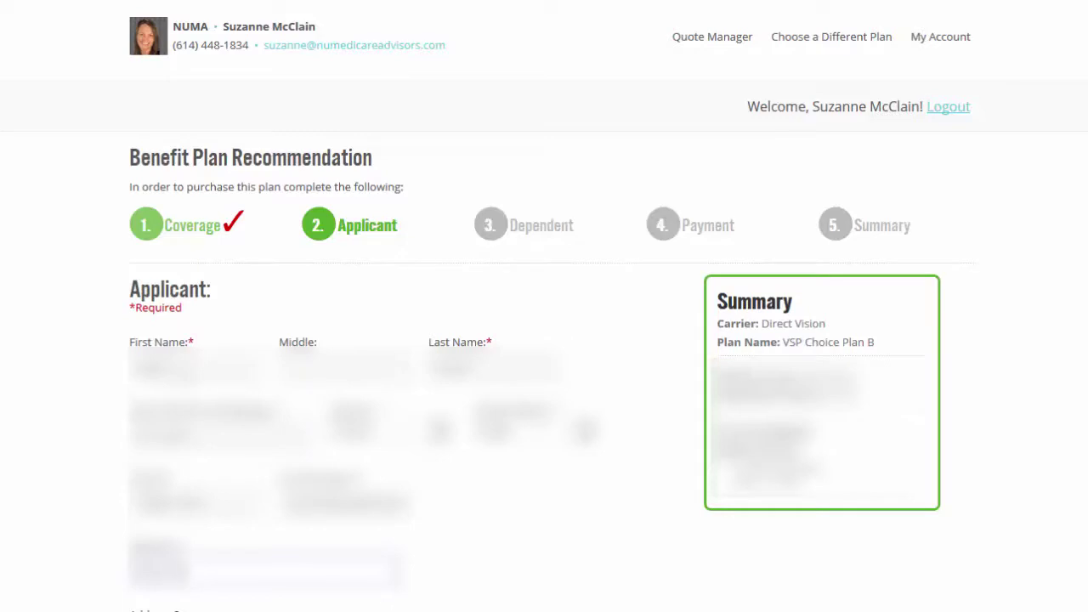
pyautogui.write('abcd')
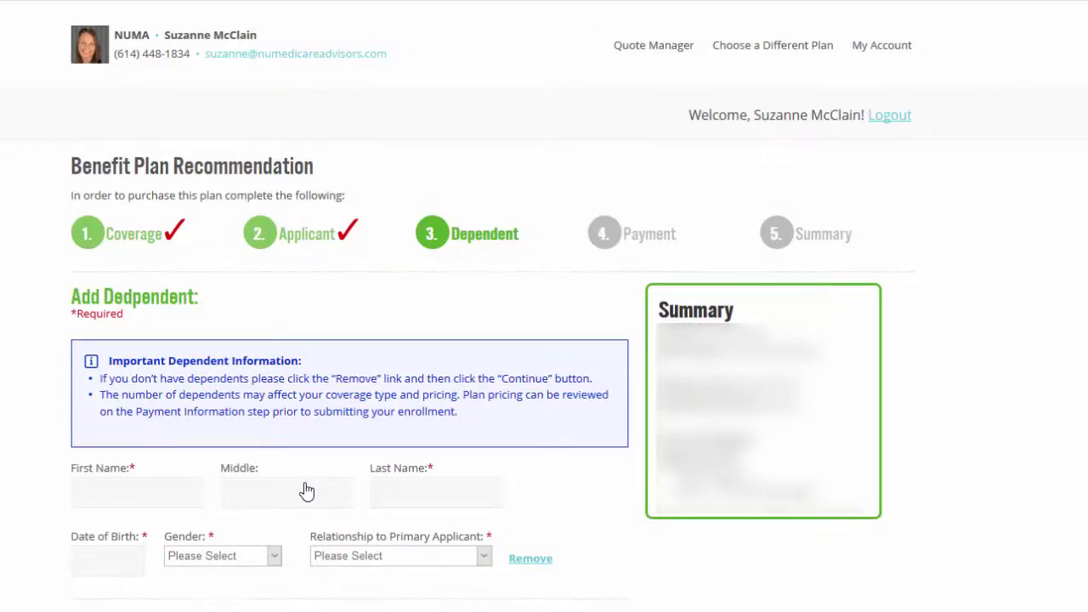
# Step: Remove the empty dependent entry and continue without any dependents
pyautogui.click(525, 560)
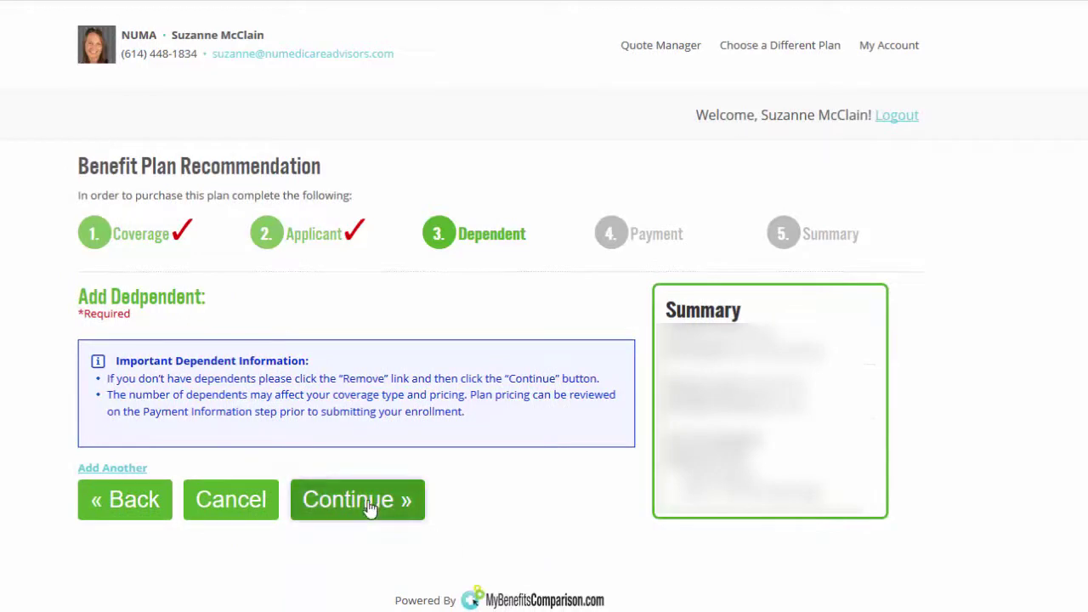
pyautogui.click(370, 508)
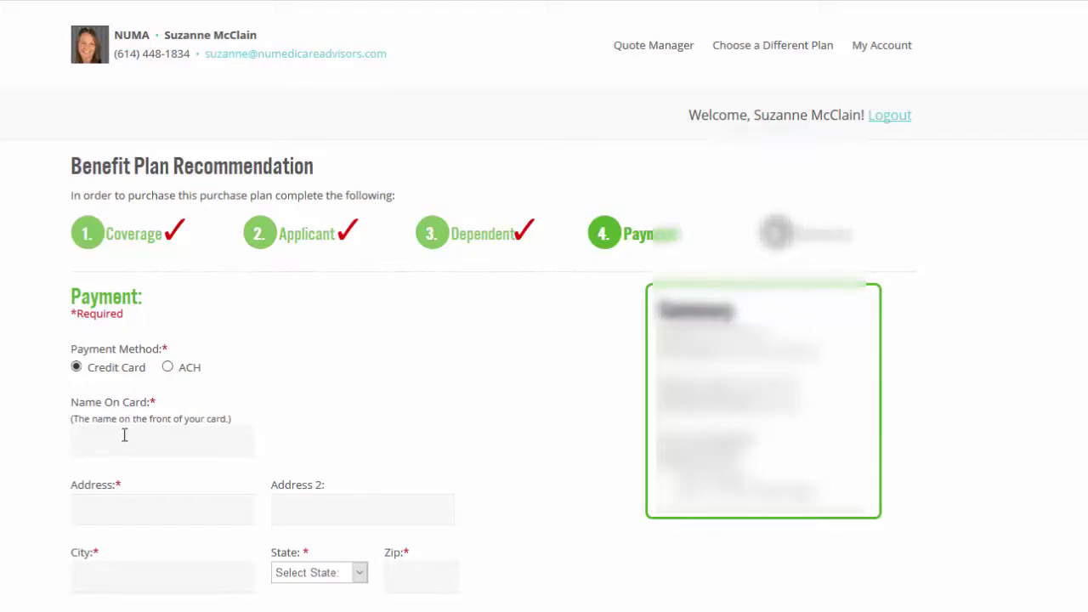
# Step: Scroll to the card fields and enter the credit card number
pyautogui.scroll(-2, 122, 448)
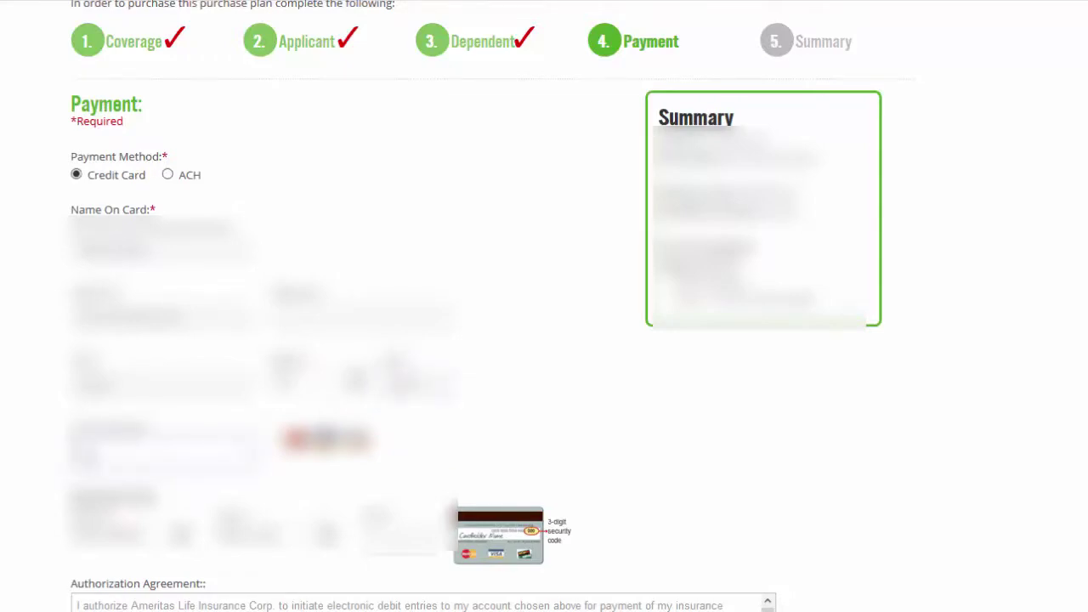
pyautogui.write('41111')
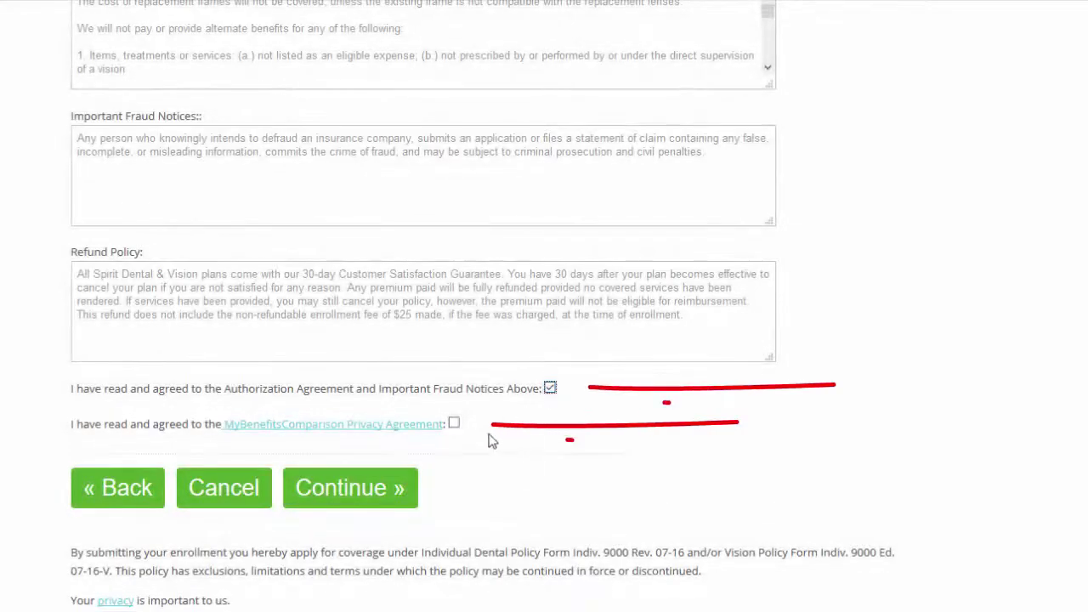
# Step: Accept the Privacy Agreement and continue to the enrollment review page
pyautogui.click(455, 423)
pyautogui.click(374, 494)
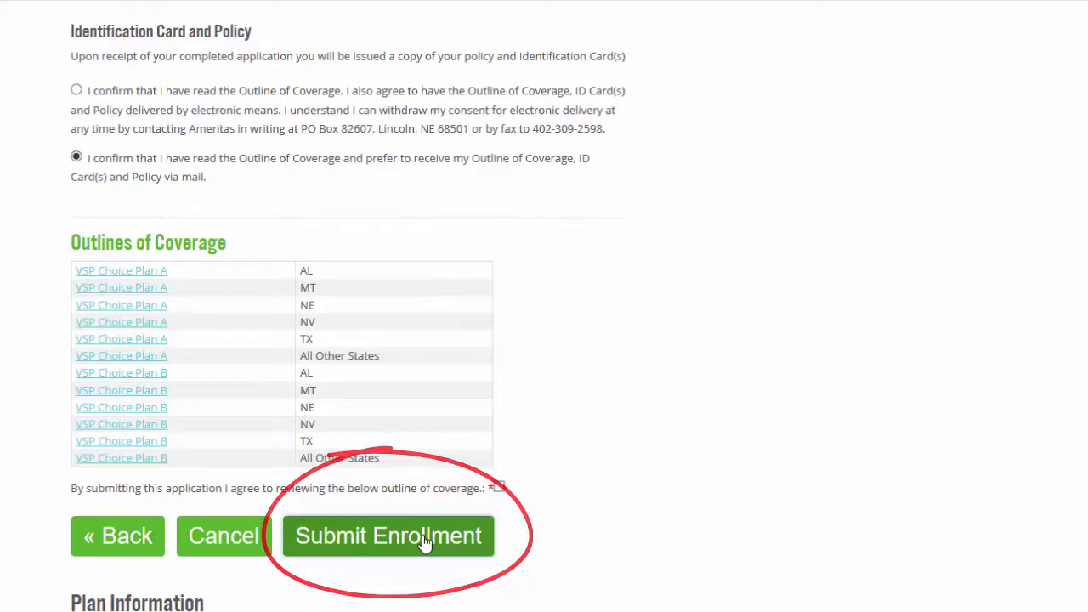
# Step: Submit the VSP Choice Plan B enrollment to get the Thank You summary
pyautogui.click(425, 537)
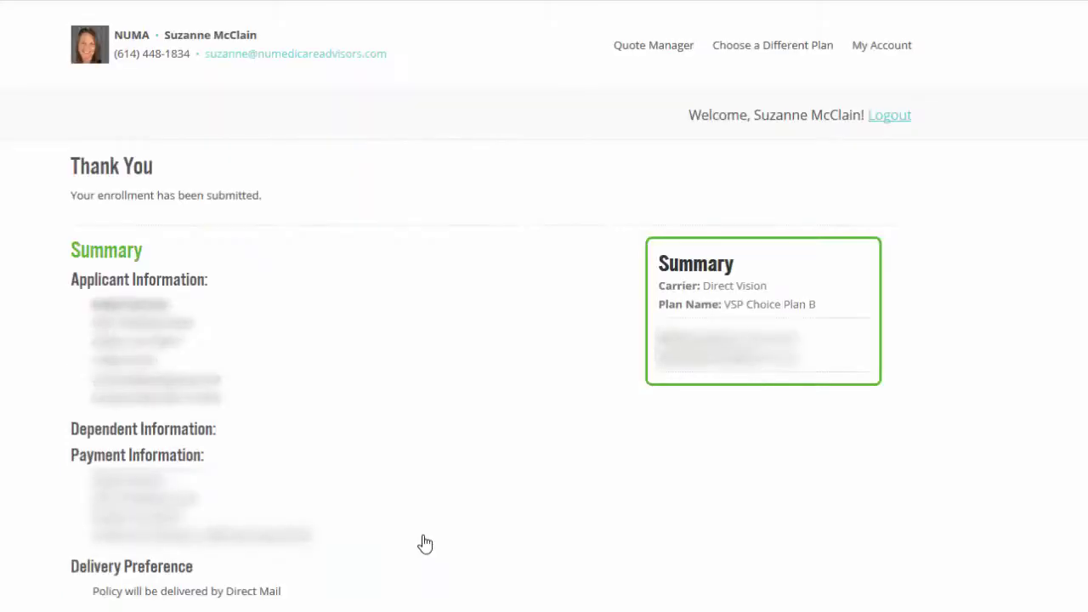